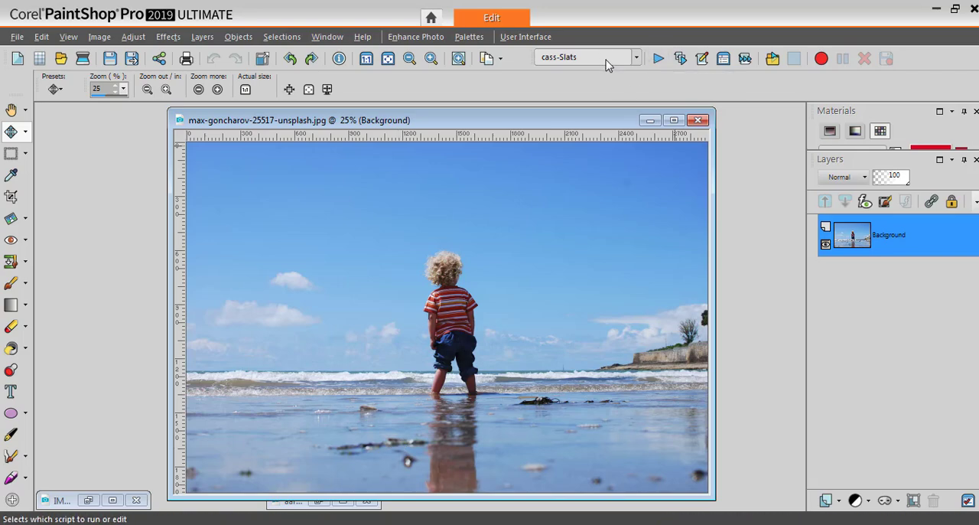
Run the cass-Slats script on the beach photo and accept its introductory messages up to the pause for a selection
click(659, 59)
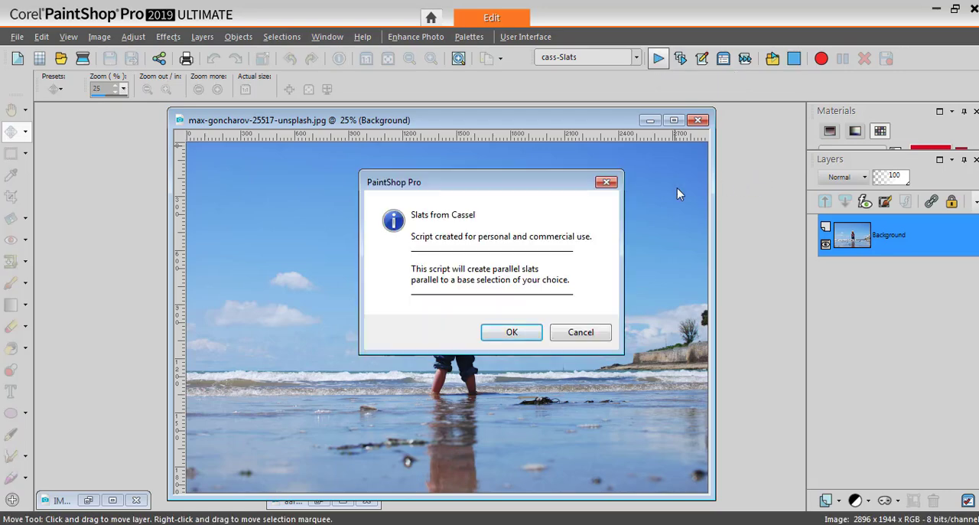
click(510, 333)
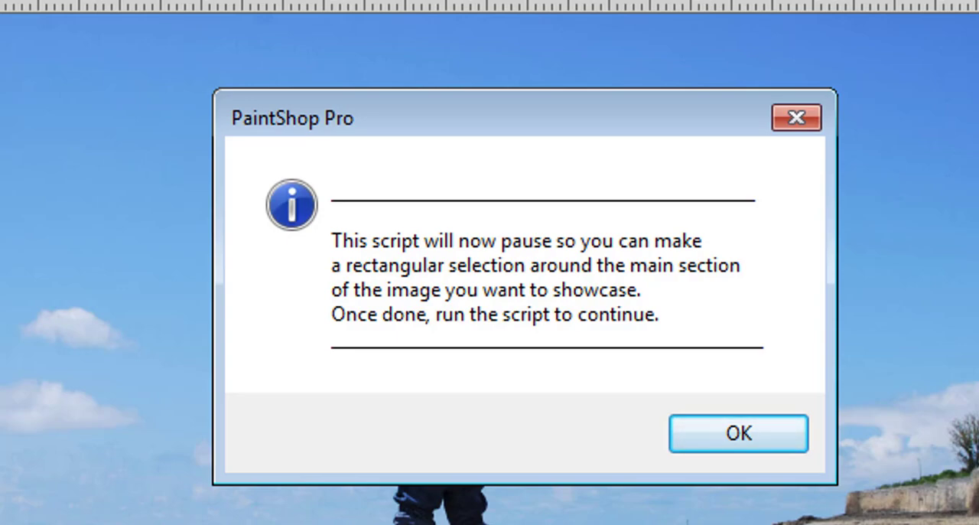
click(737, 433)
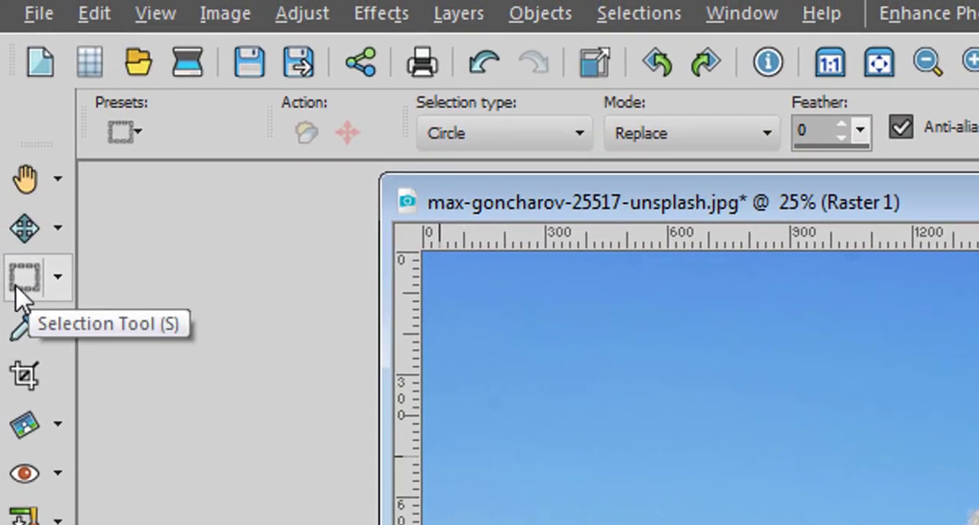
Make a rectangular selection around the child, about 900 px wide and spanning nearly the full image height
click(581, 138)
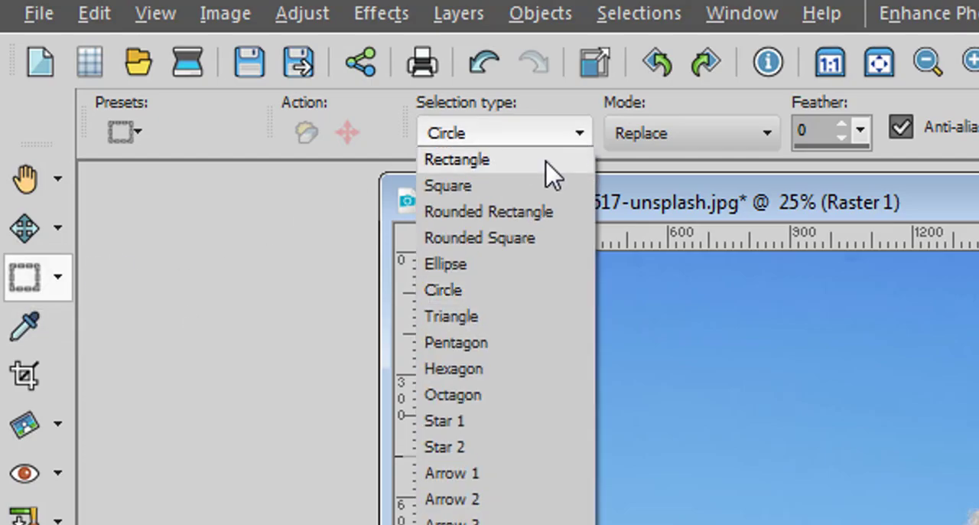
click(462, 162)
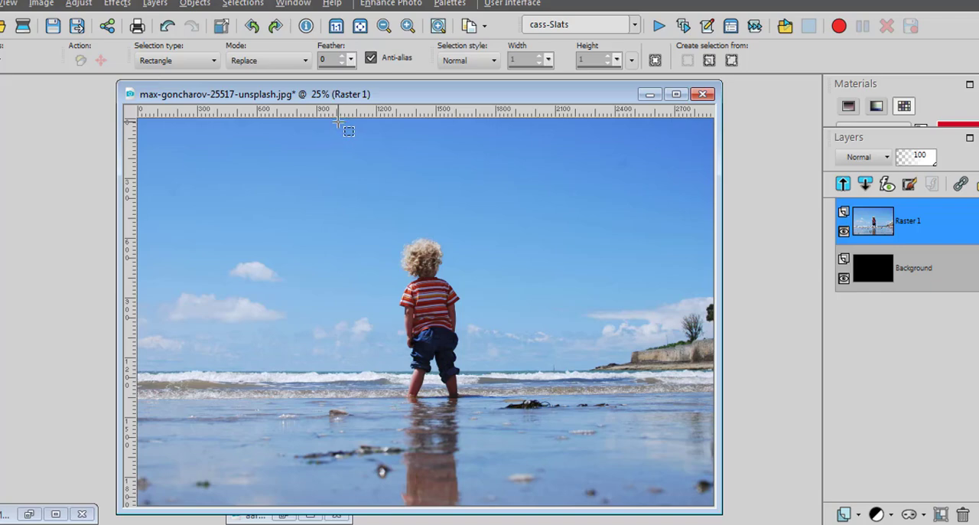
drag(338, 122, 515, 505)
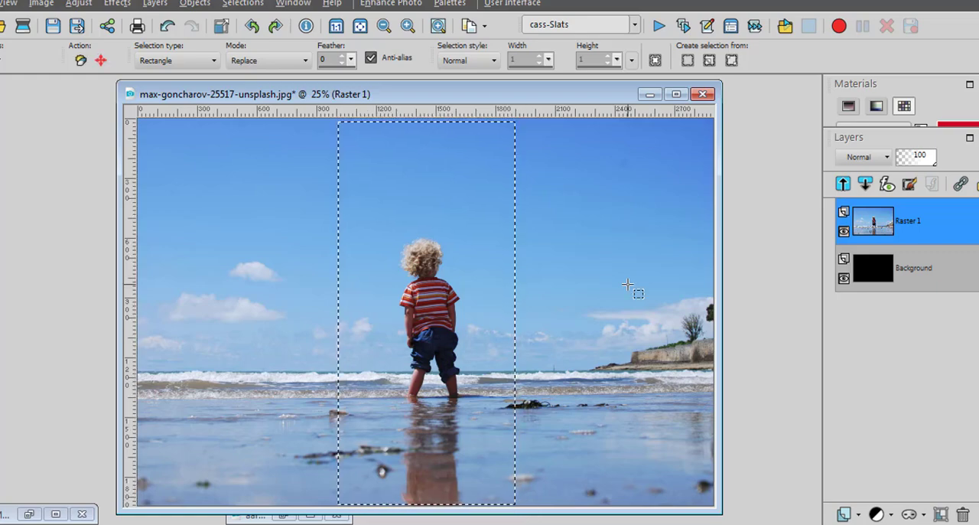
Resume the cass-Slats script at step 2 and set the slat direction to 1 (Vertical)
click(659, 27)
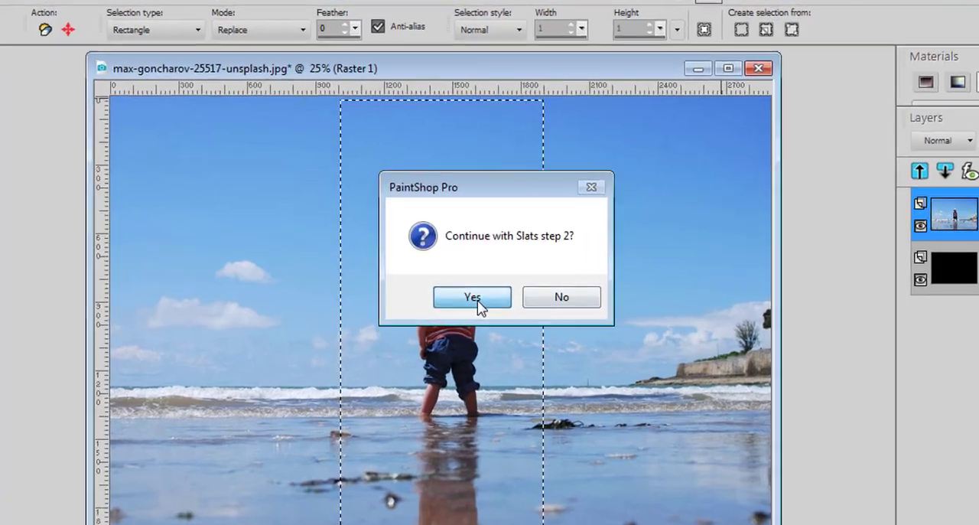
click(472, 297)
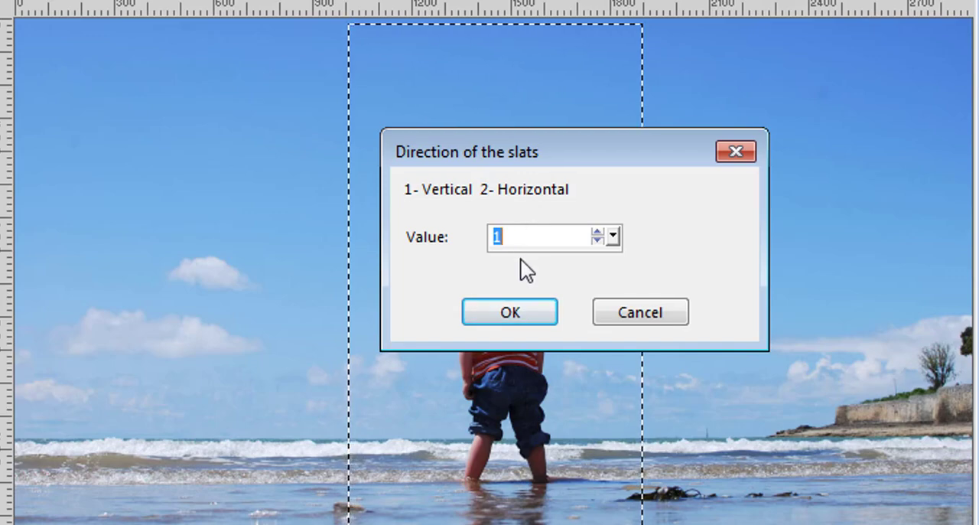
click(511, 315)
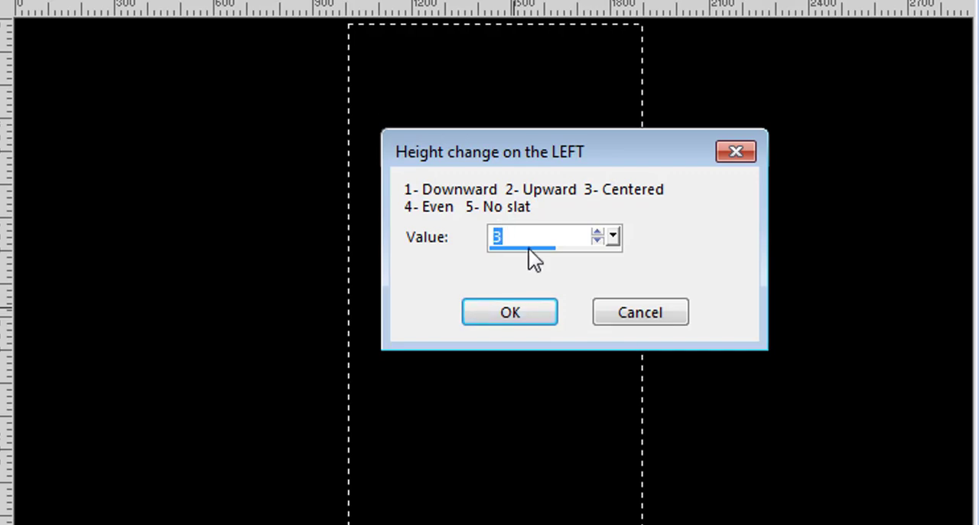
Set the slats' height change to 1 (Downward) on both the left and right sides, and finish the script
text(1)
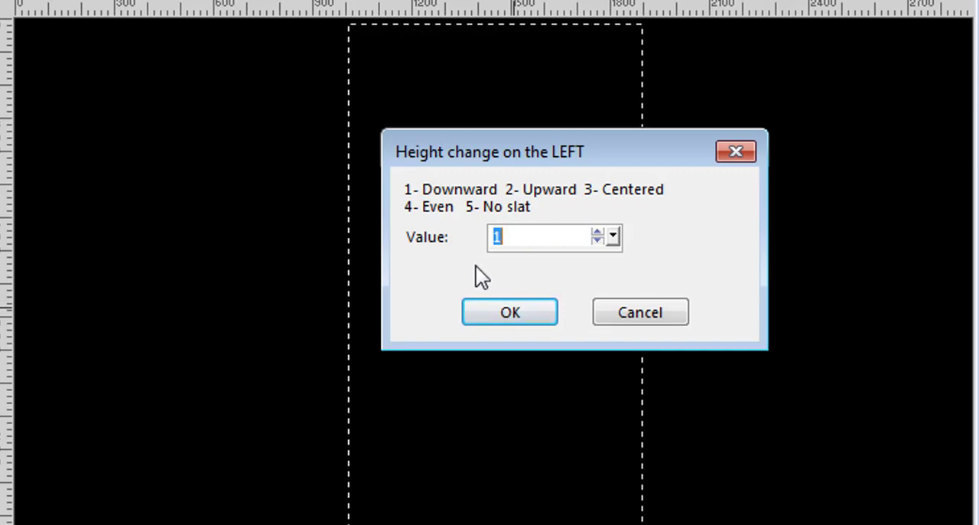
click(497, 312)
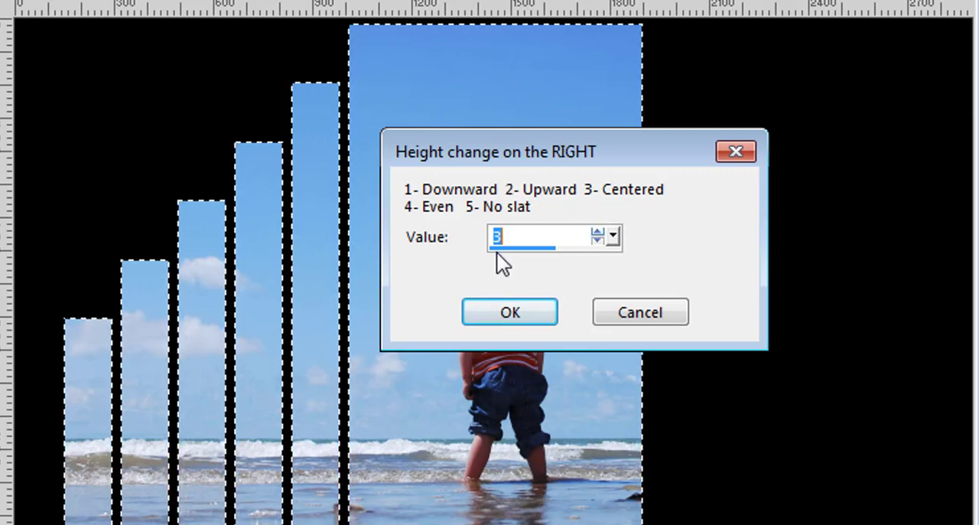
text(1)
click(500, 312)
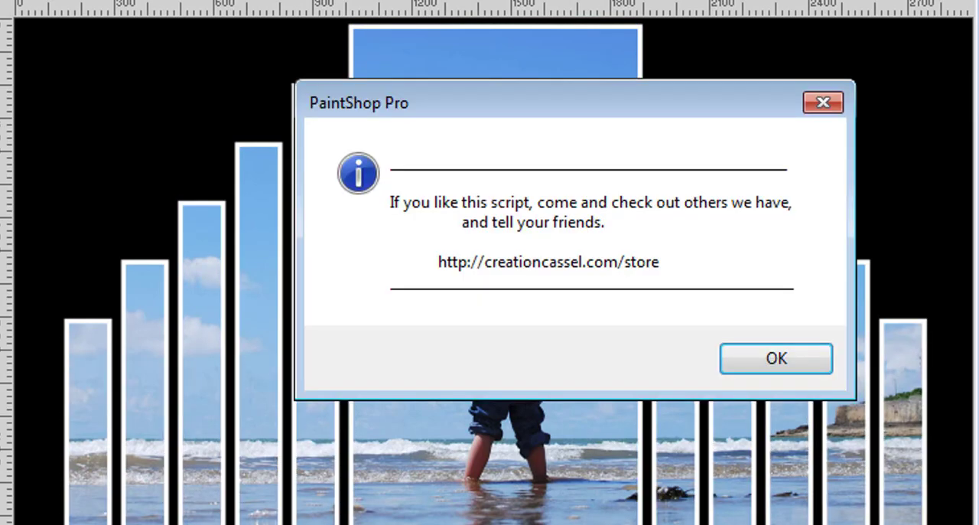
click(770, 360)
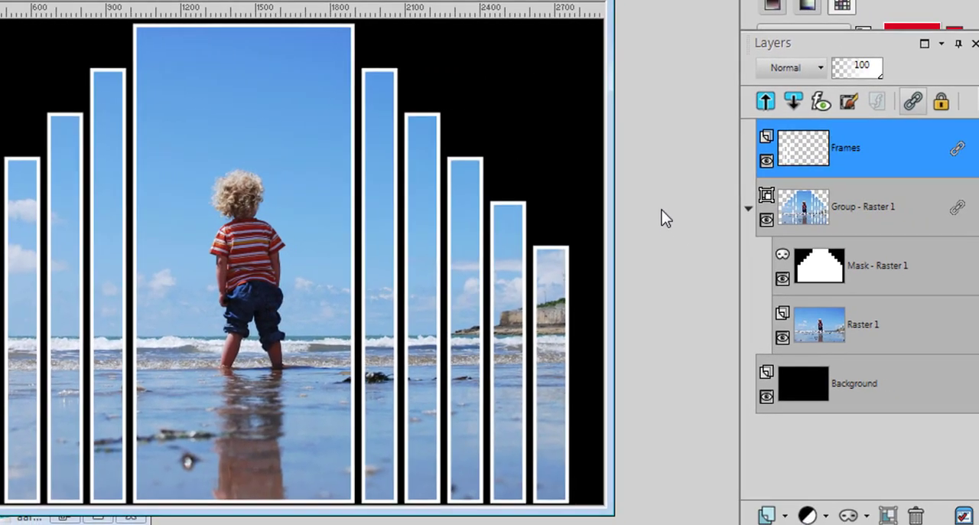
Fill the Background layer with a dark red sampled from the child's striped shirt
mouse_move(847, 387)
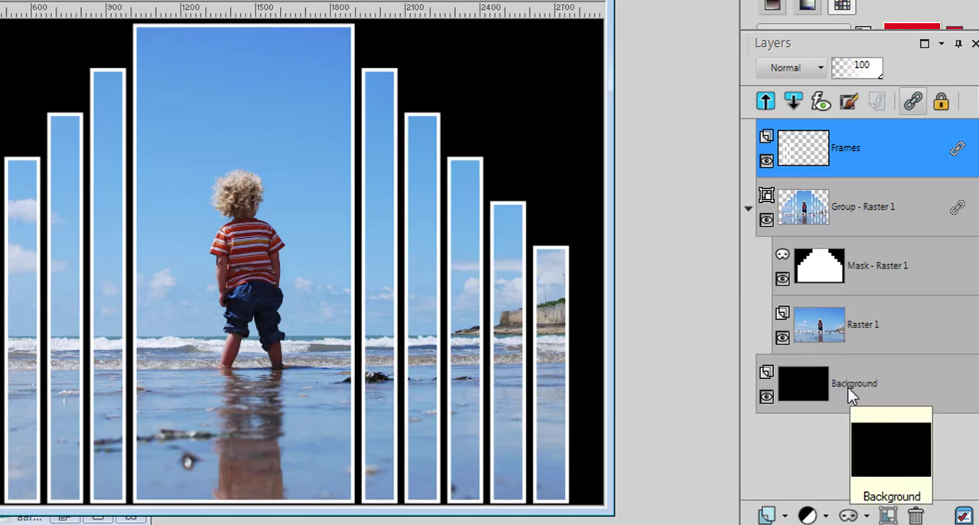
click(807, 393)
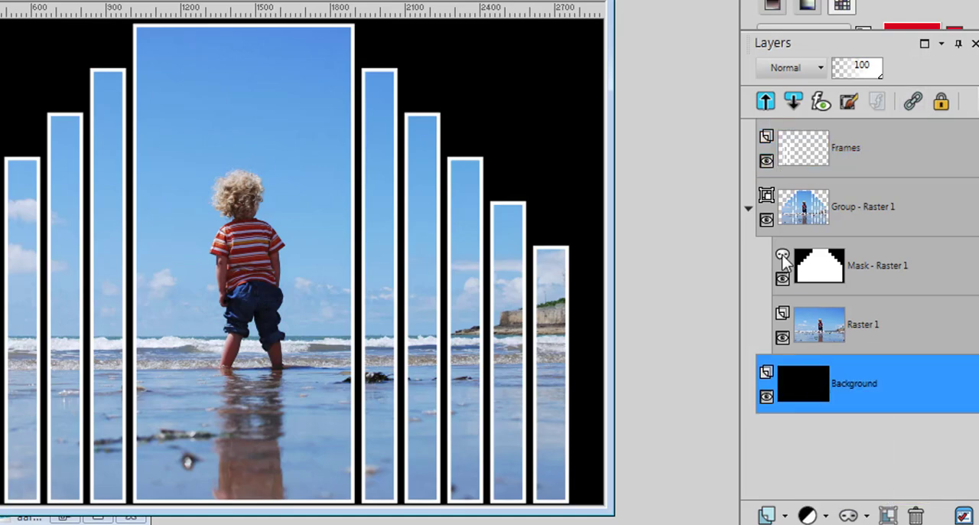
drag(746, 29, 751, 143)
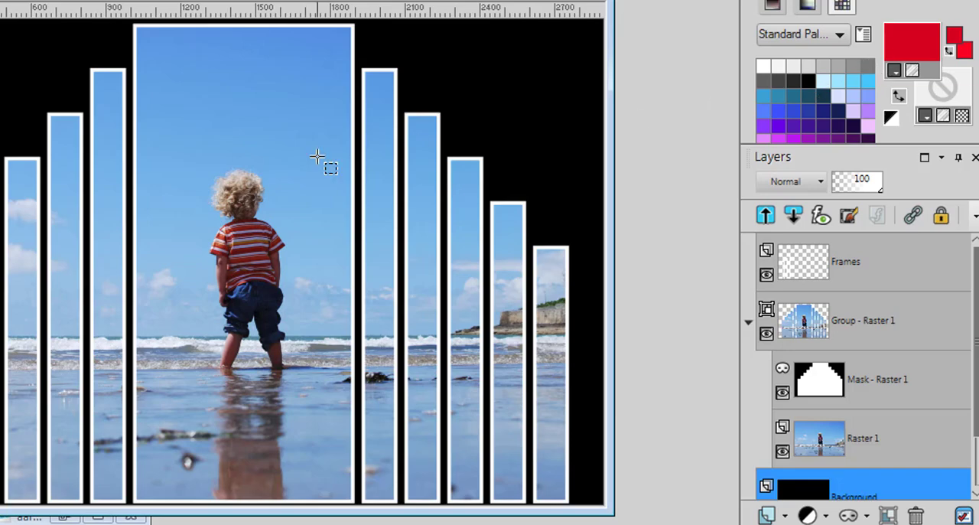
click(263, 239)
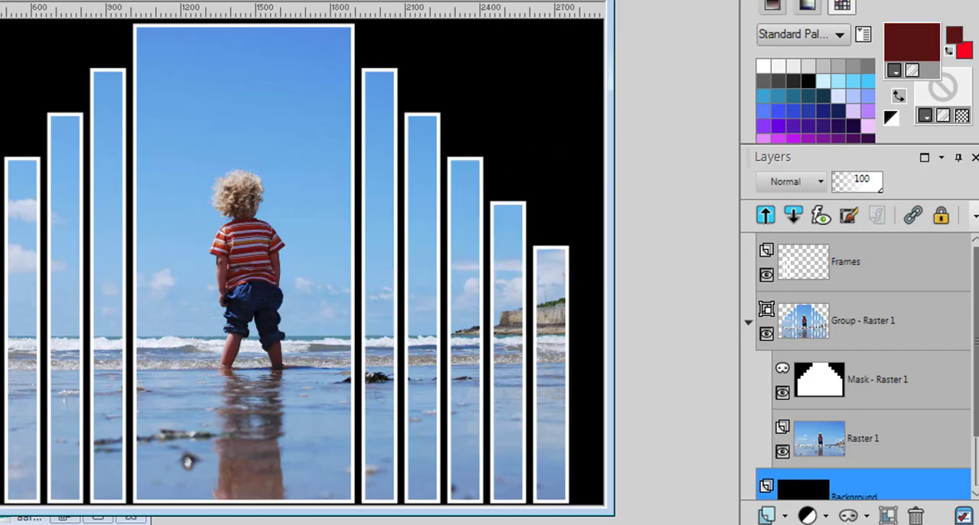
key(f)
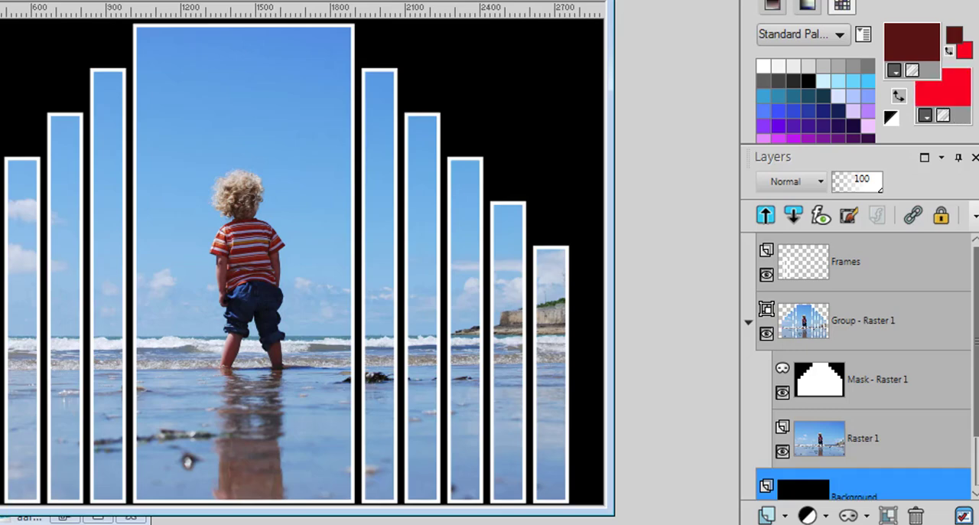
click(61, 65)
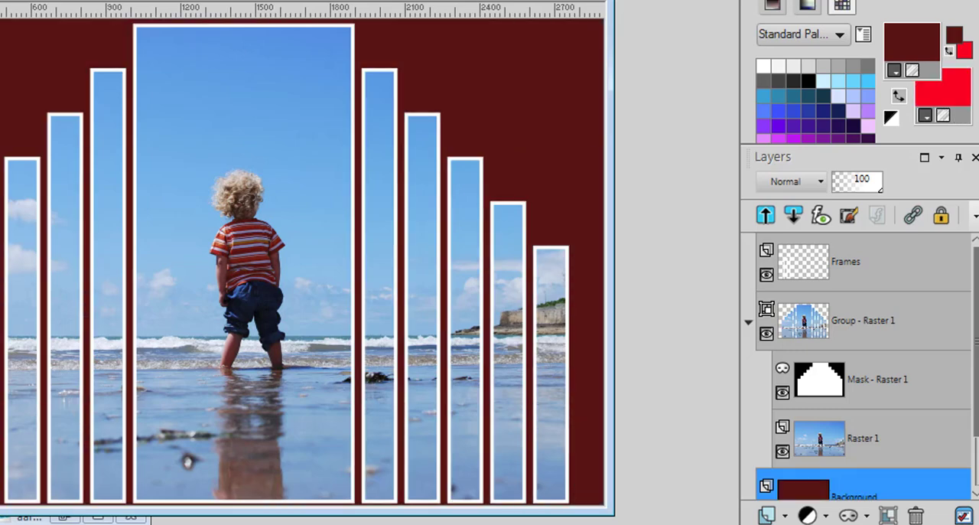
Lock the transparency of the Frames layer and select the entire canvas
click(844, 270)
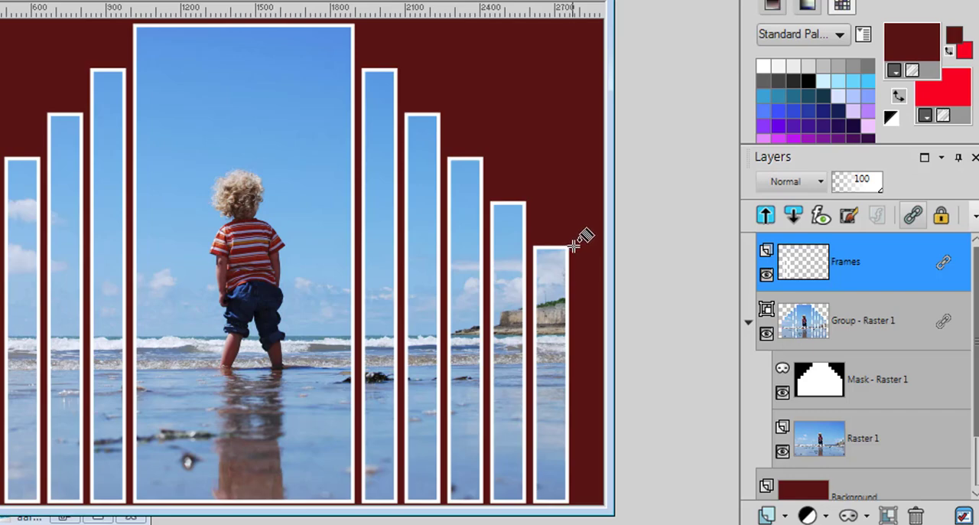
click(941, 218)
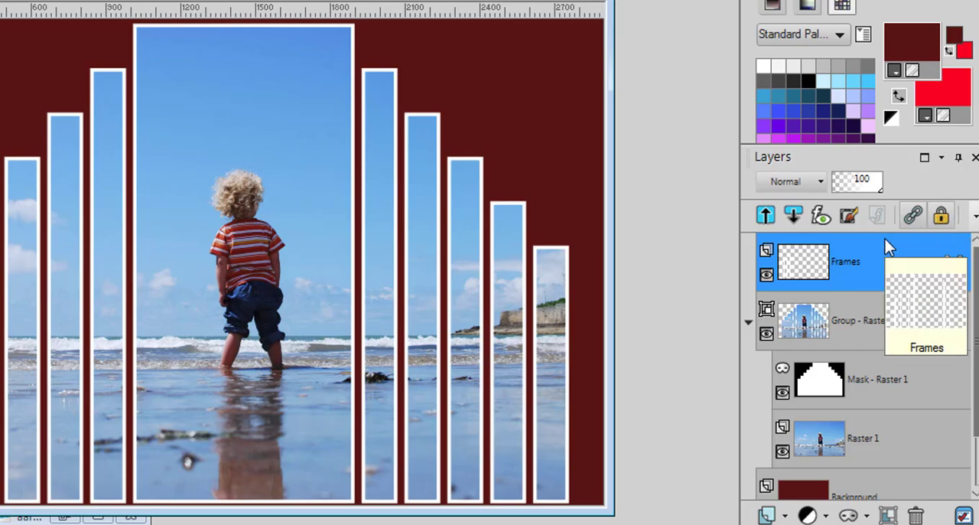
key(ctrl+a)
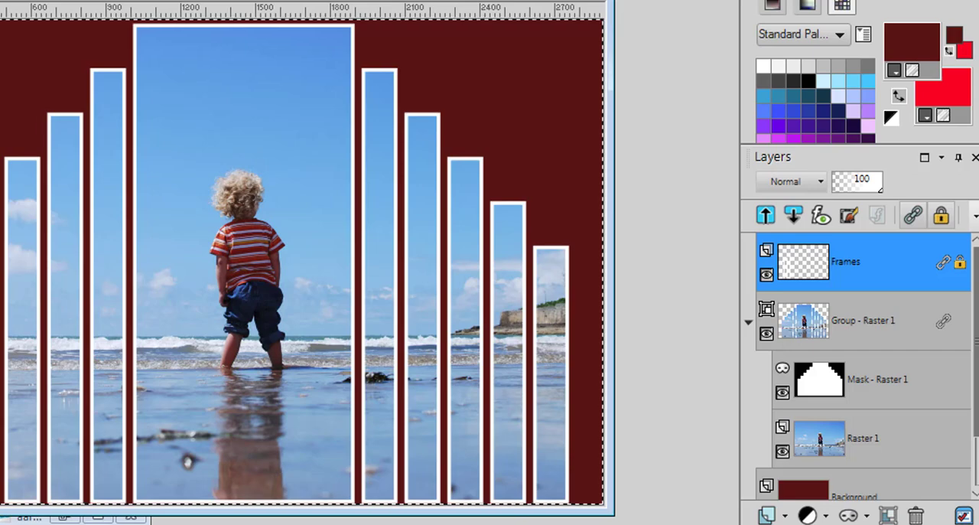
Fill the slat frames with a blue sampled from the child's trousers, and unlock the Frames layer's transparency
key(e)
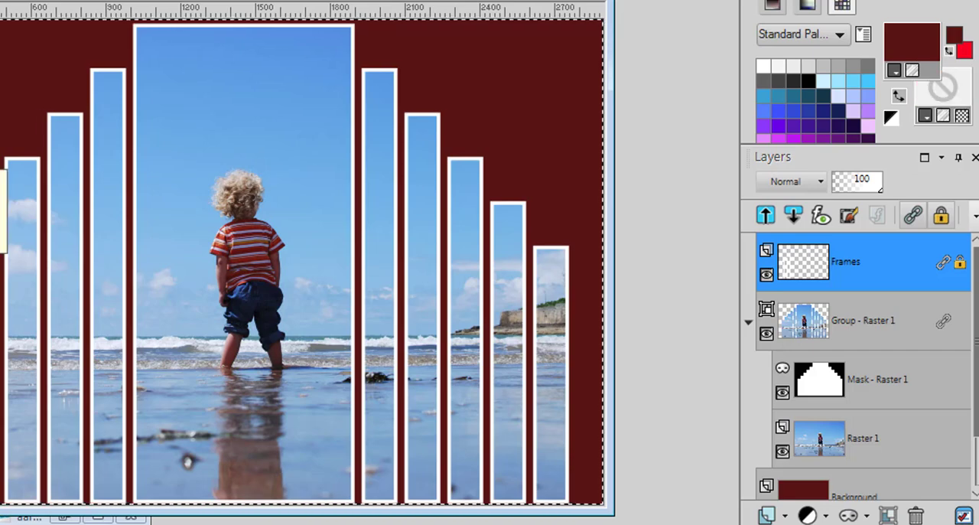
click(245, 284)
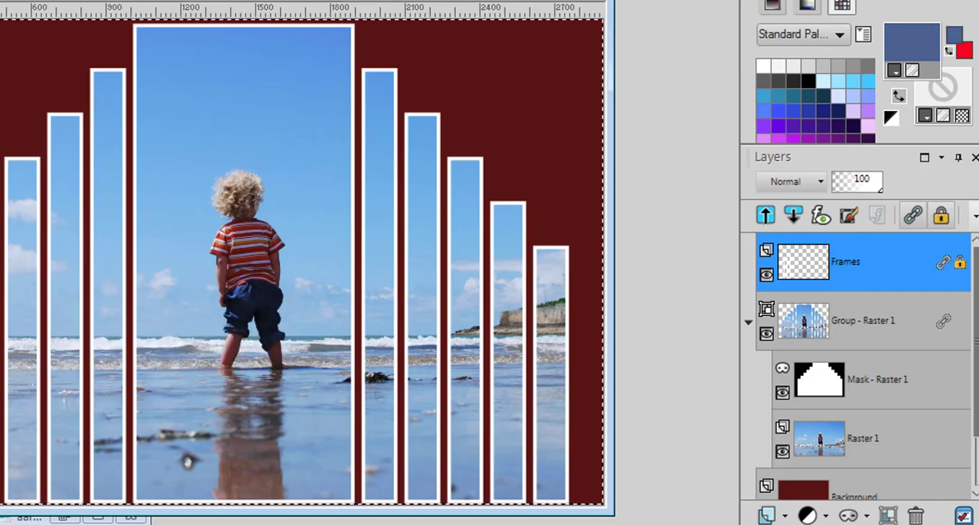
key(f)
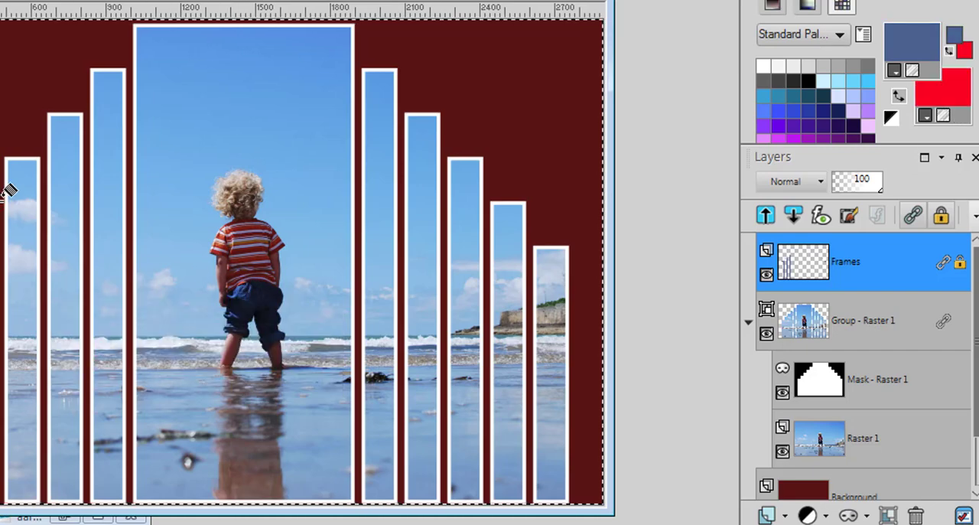
click(7, 186)
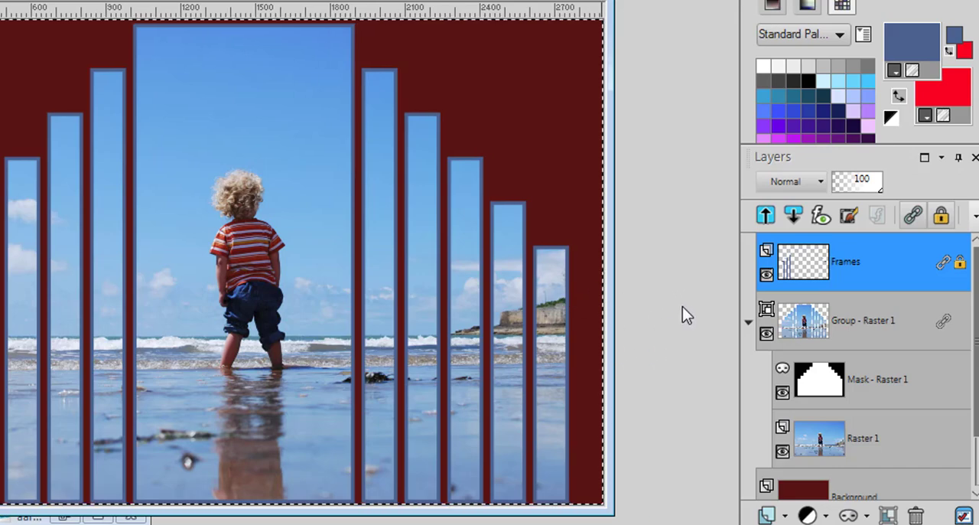
click(941, 215)
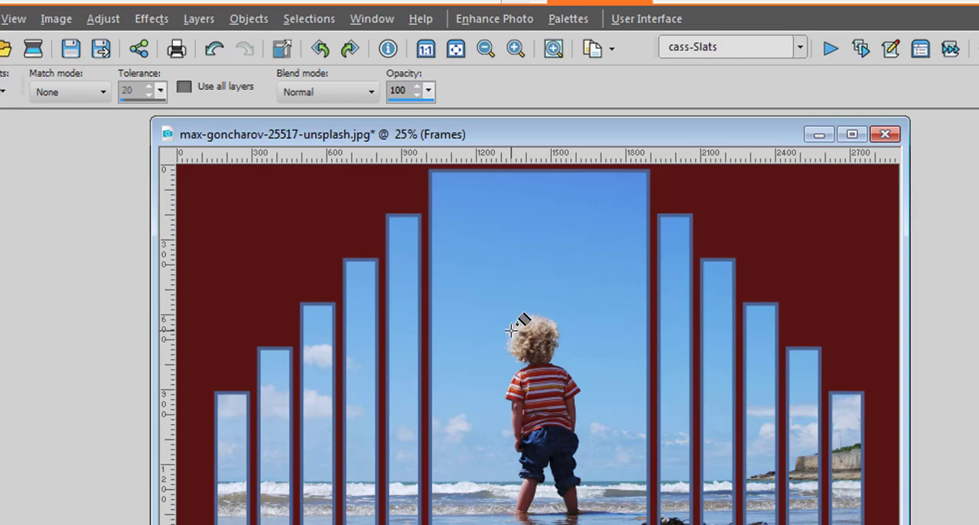
Apply an Inner Bevel to the Frames layer with width 3 and depth 10
click(151, 19)
mouse_move(252, 113)
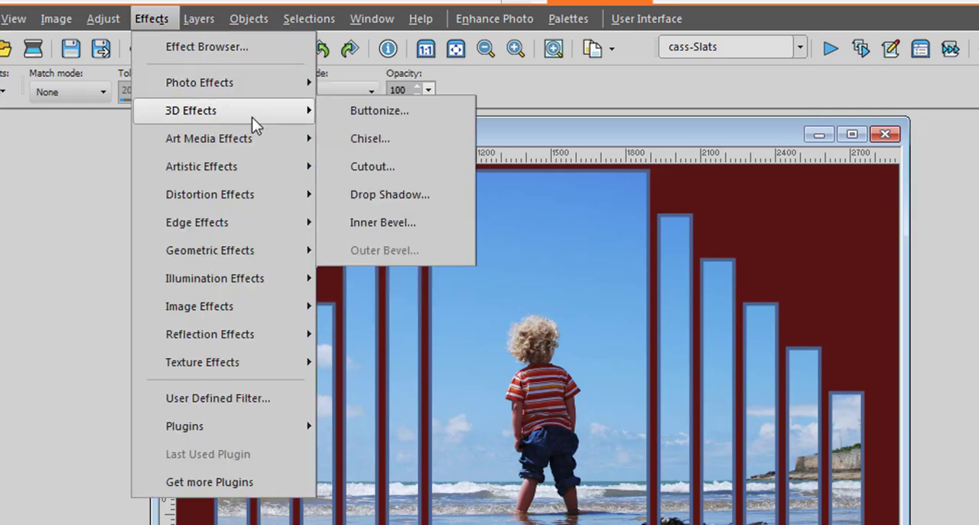
click(383, 221)
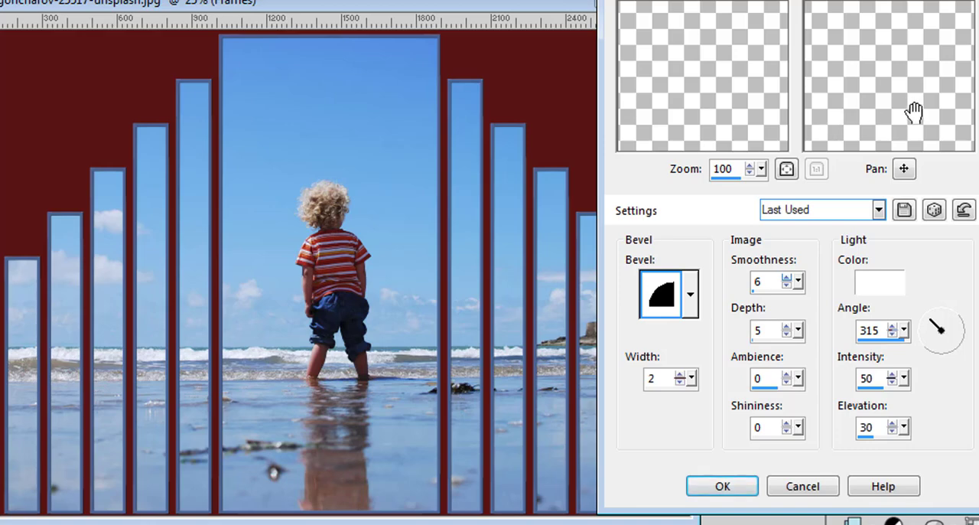
drag(914, 113, 881, 121)
double_click(653, 385)
text(3)
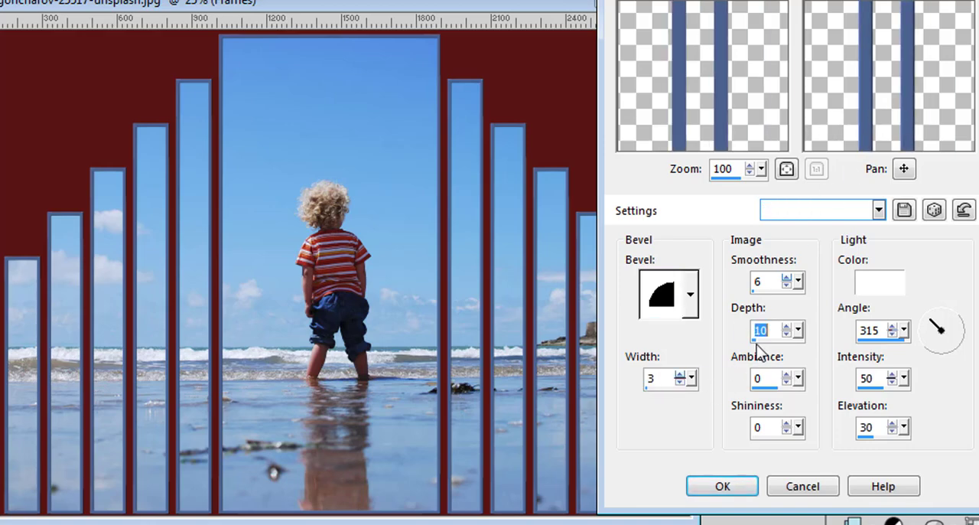
click(723, 488)
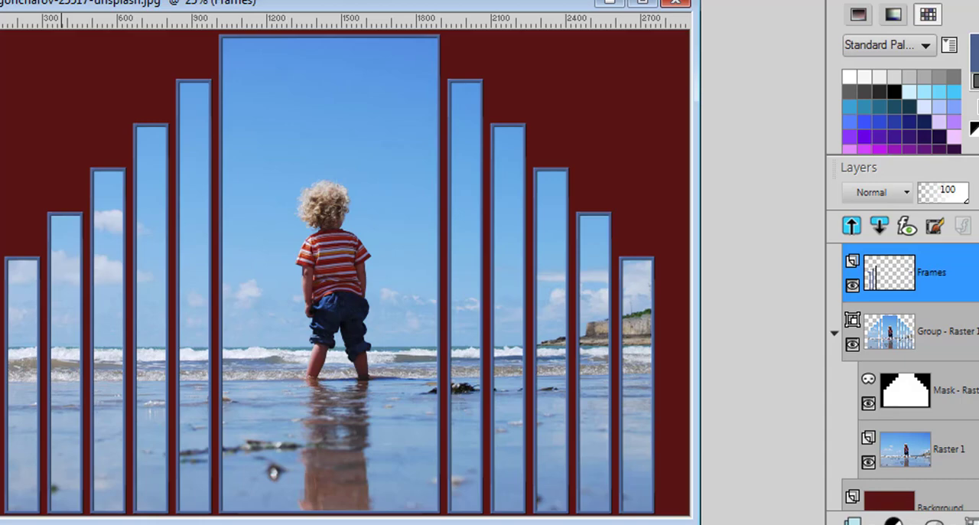
Add a drop shadow to the Frames layer on a new layer, with vertical and horizontal offsets of 4
click(2, 1)
mouse_move(31, 1)
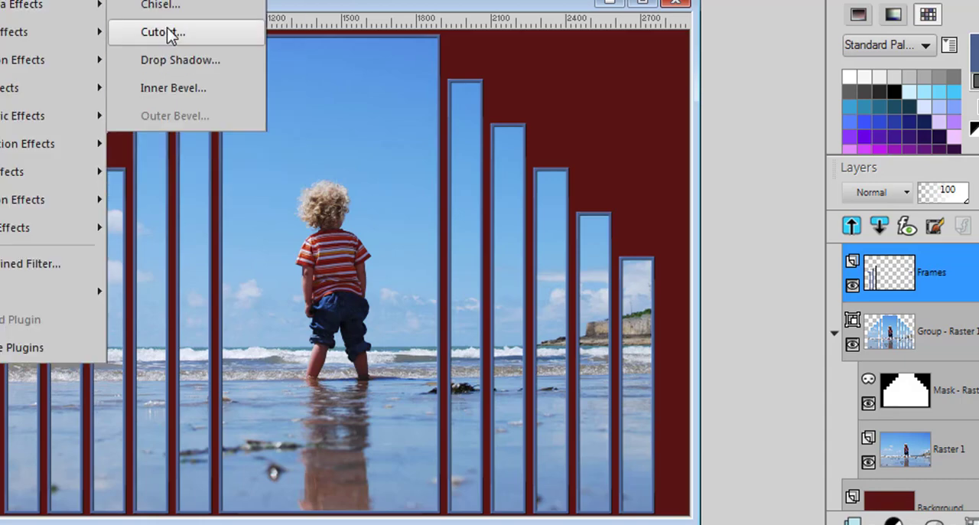
click(177, 61)
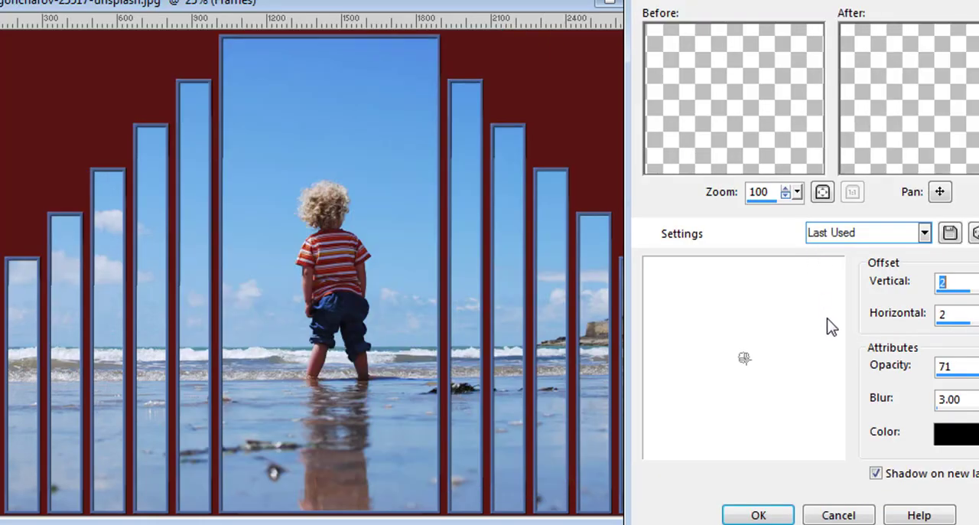
text(3)
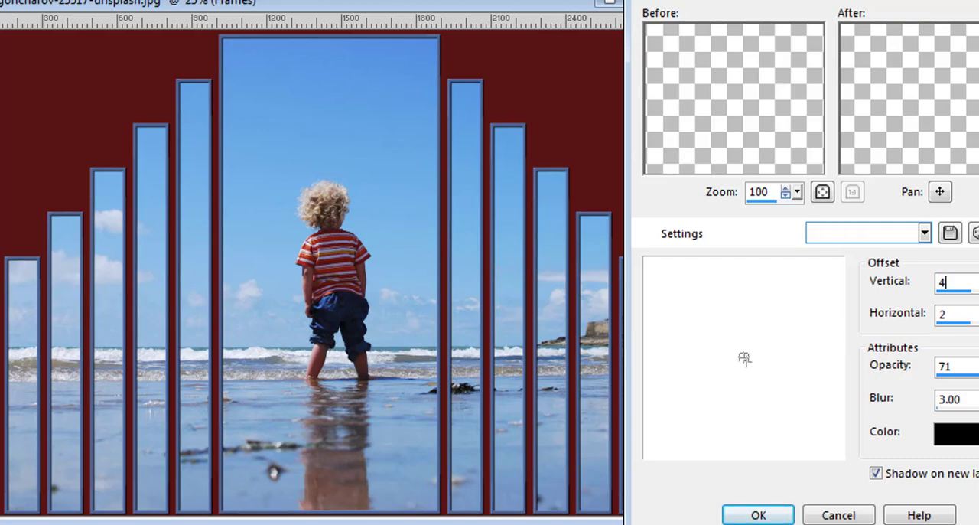
key(Tab)
text(4)
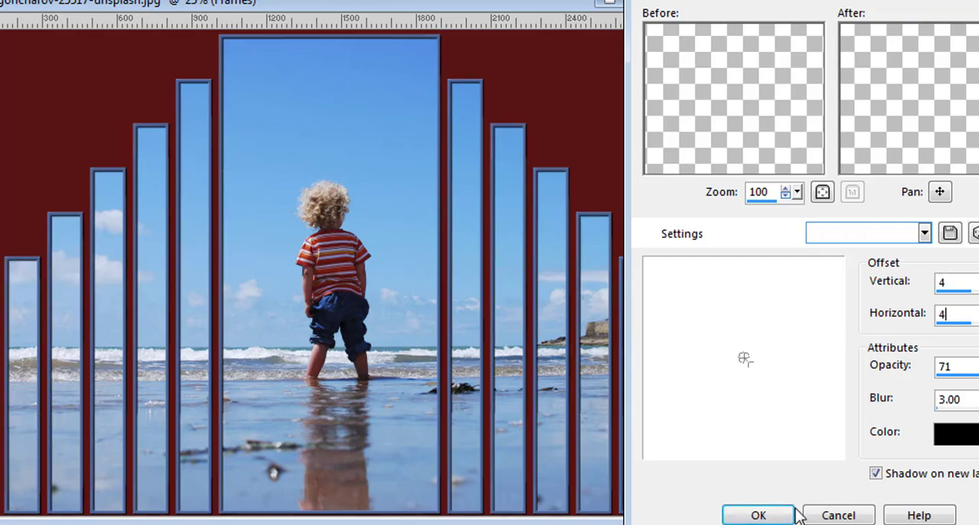
click(759, 514)
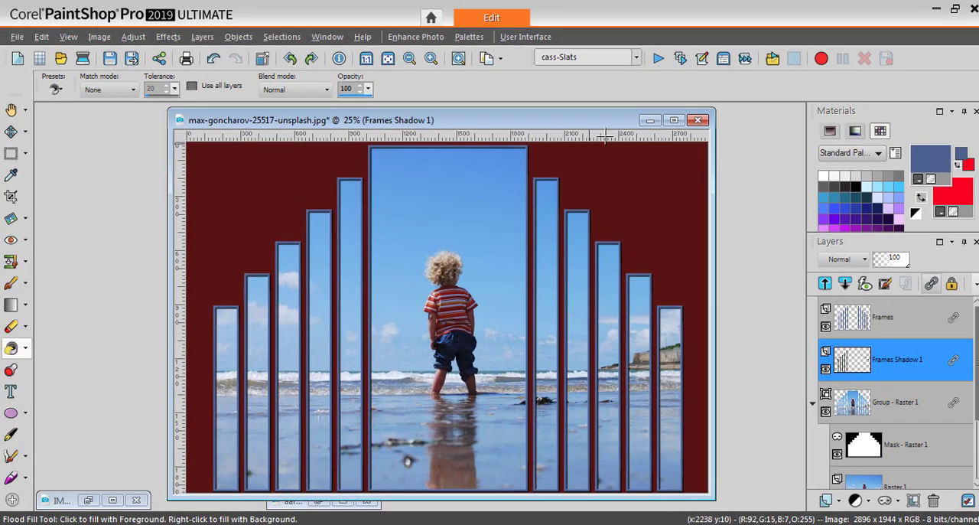
Minimize the beach image and restore the crayon photo aaron-burden-60068-unsplash.jpg in the workspace
click(649, 124)
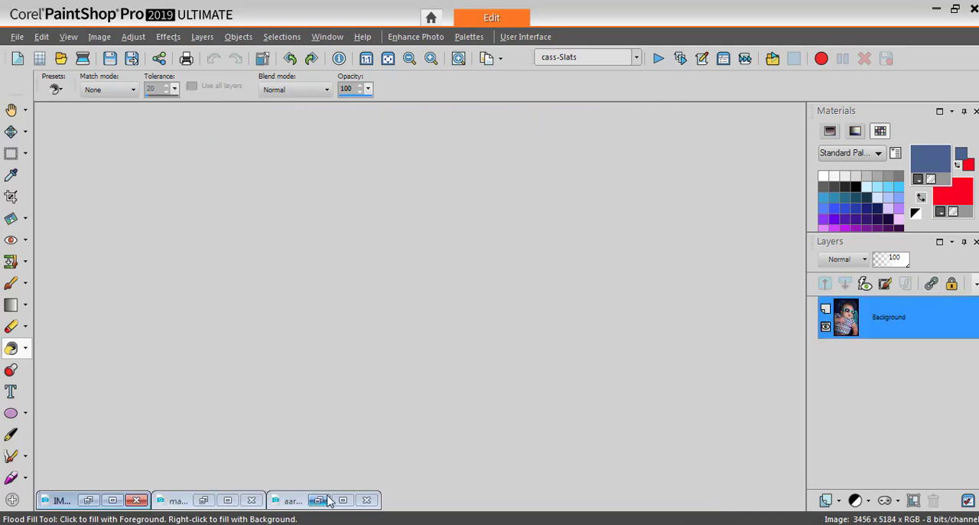
click(318, 500)
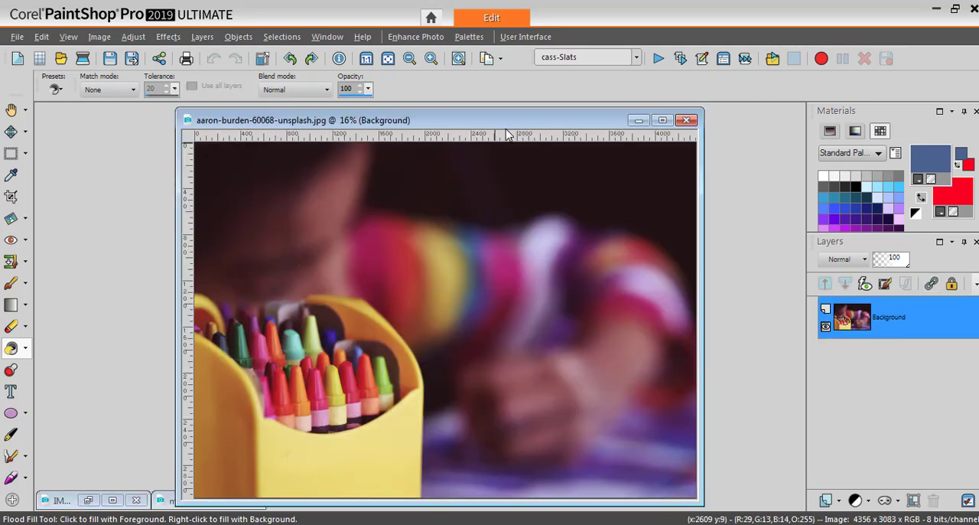
drag(515, 126, 505, 122)
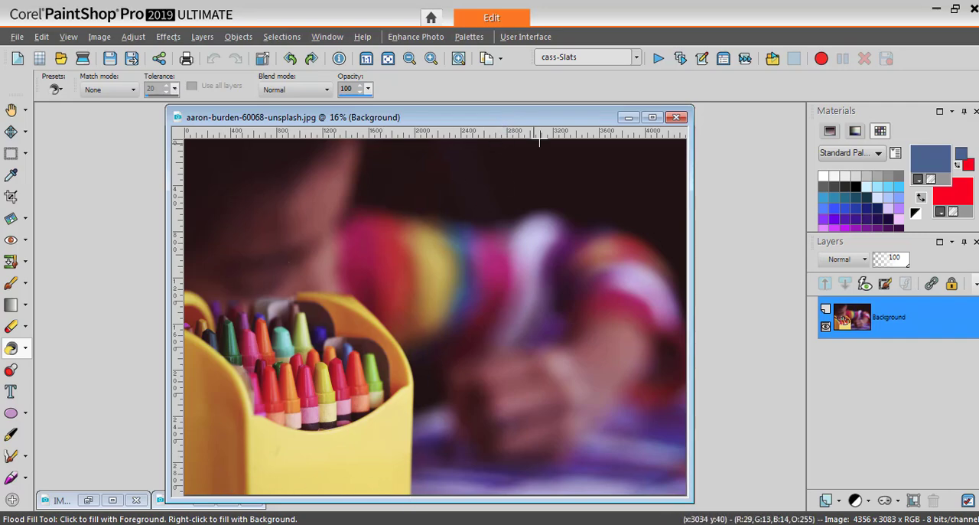
Run the cass-Slats script on the crayon photo and select a nearly full-height rectangle about 2000 px wide around the crayon box
click(658, 58)
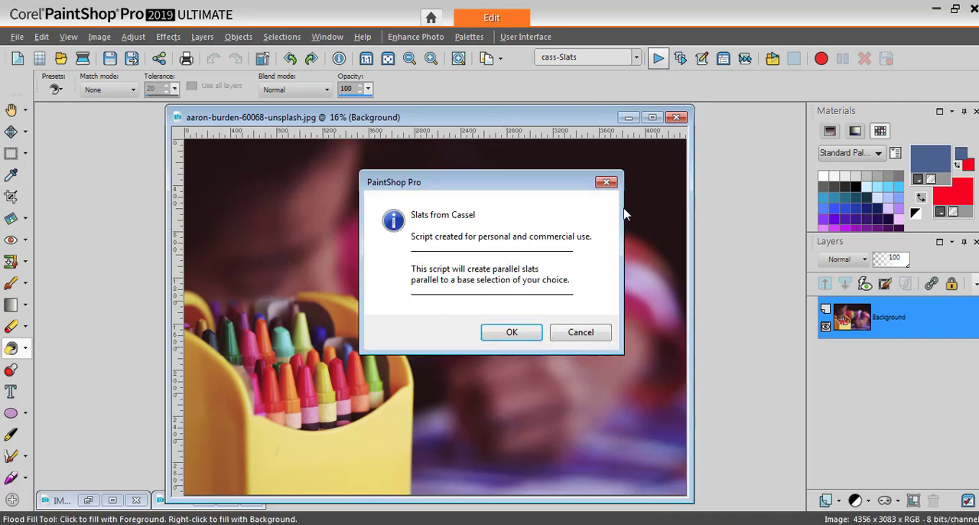
click(512, 332)
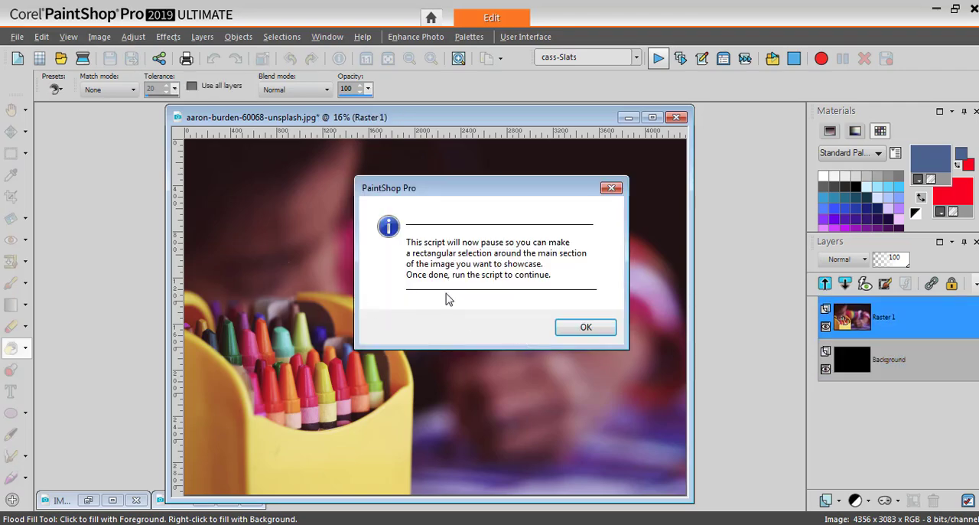
click(586, 329)
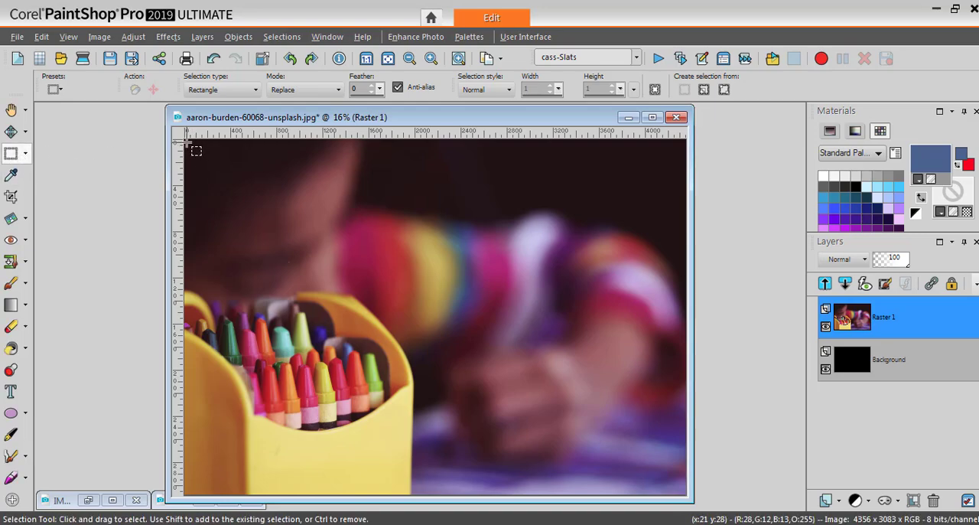
drag(187, 142, 418, 493)
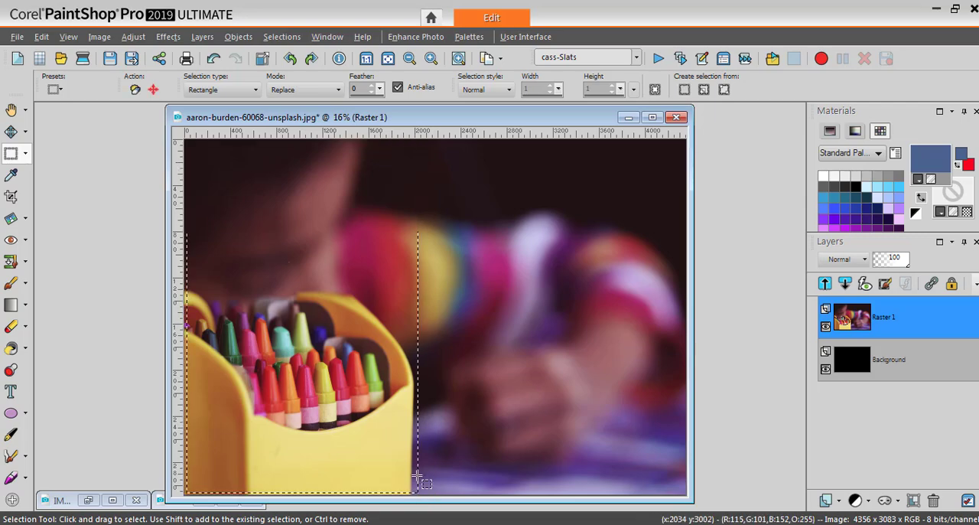
Continue the script through to completion with vertical slats, no slats on the left and a centered height change on the right
click(658, 58)
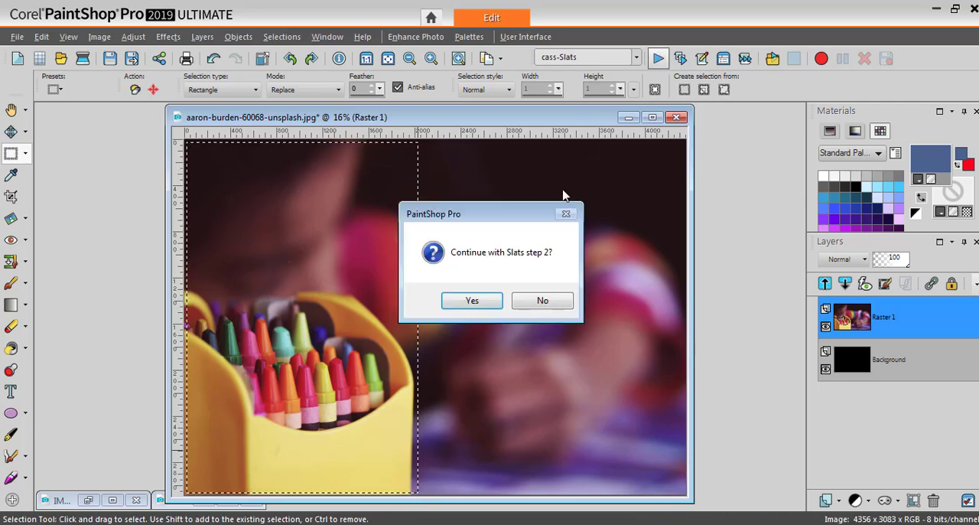
click(472, 301)
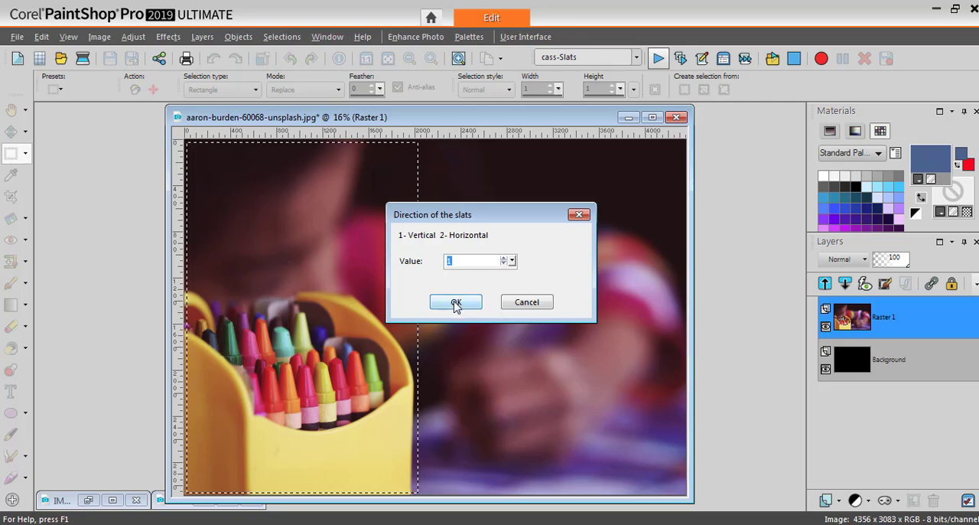
click(456, 302)
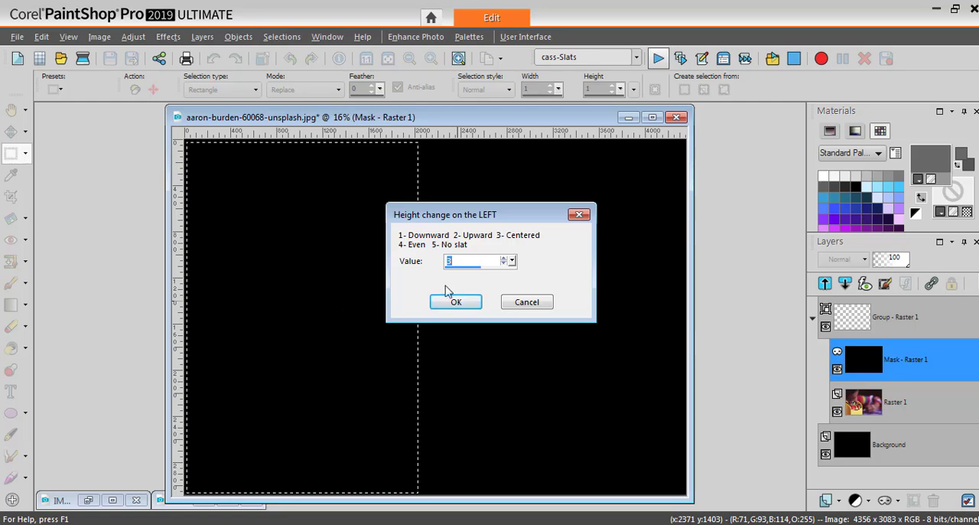
text(5)
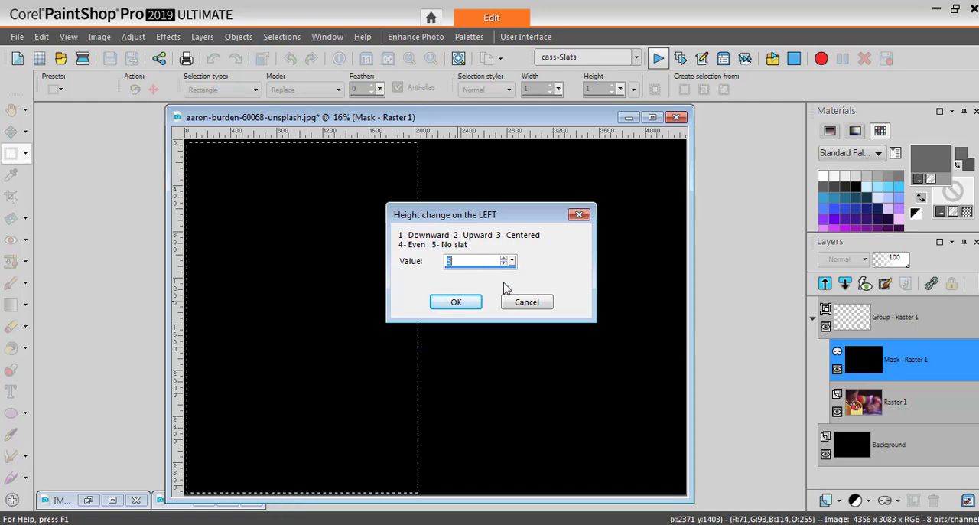
click(468, 302)
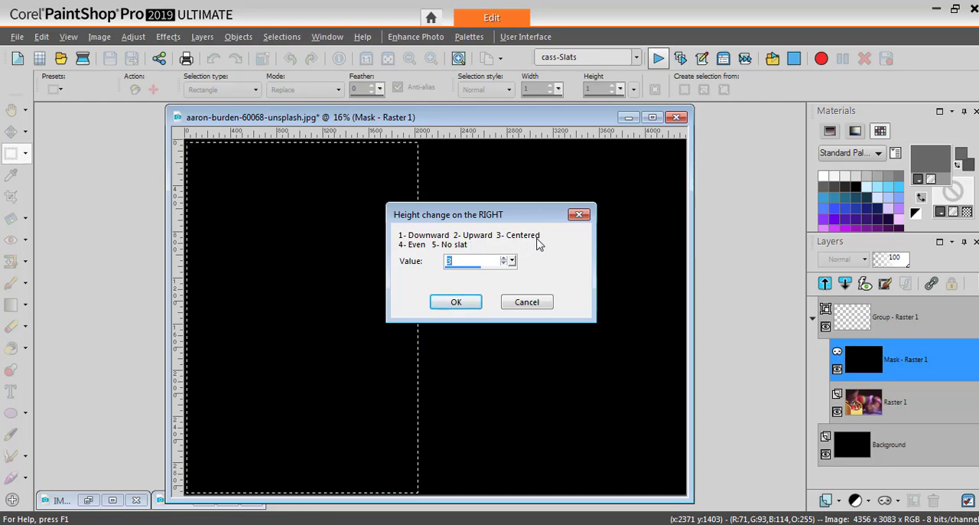
click(457, 303)
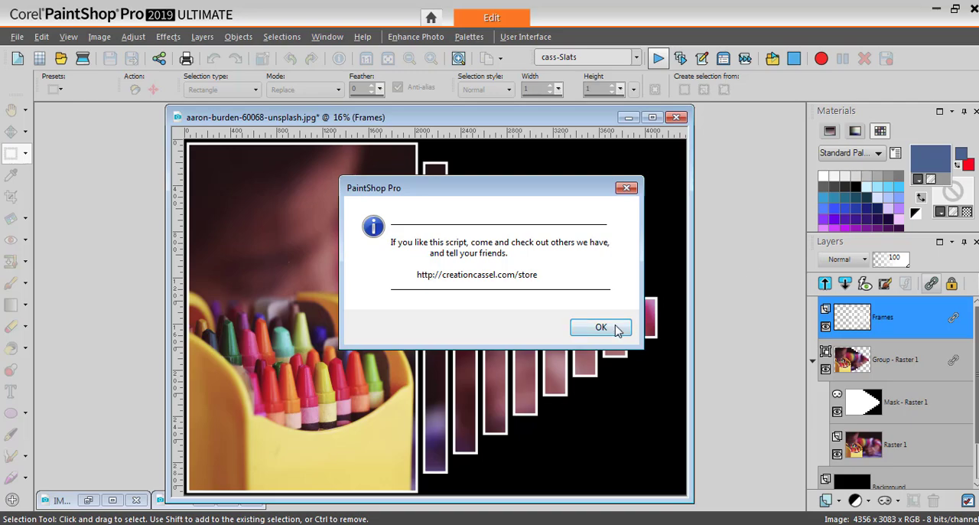
click(618, 328)
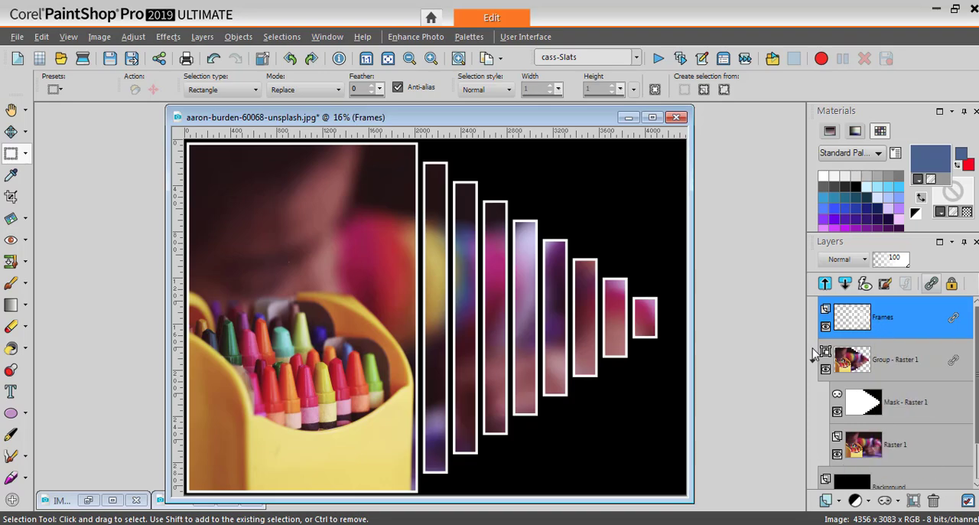
Minimize the crayon image and restore the baby photo IMG_2001.JPG, placing it mid-workspace
click(626, 118)
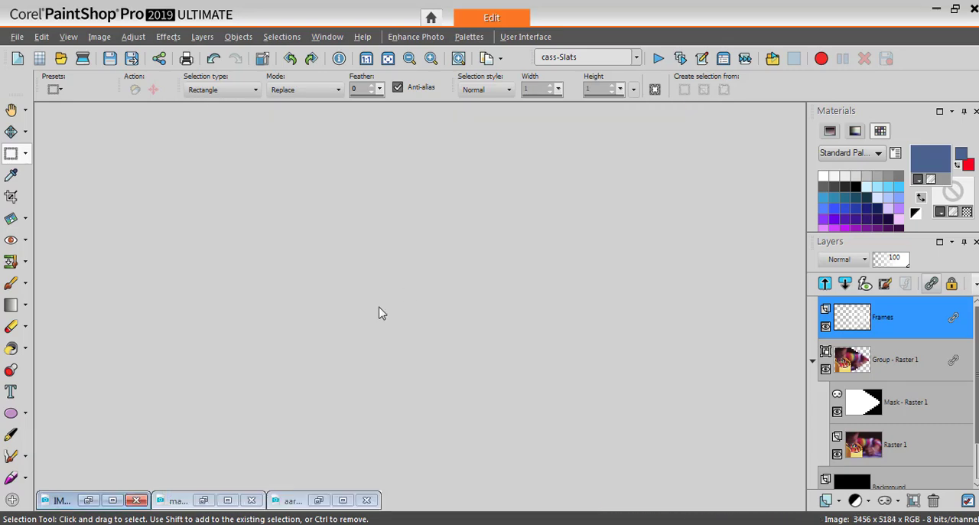
click(89, 501)
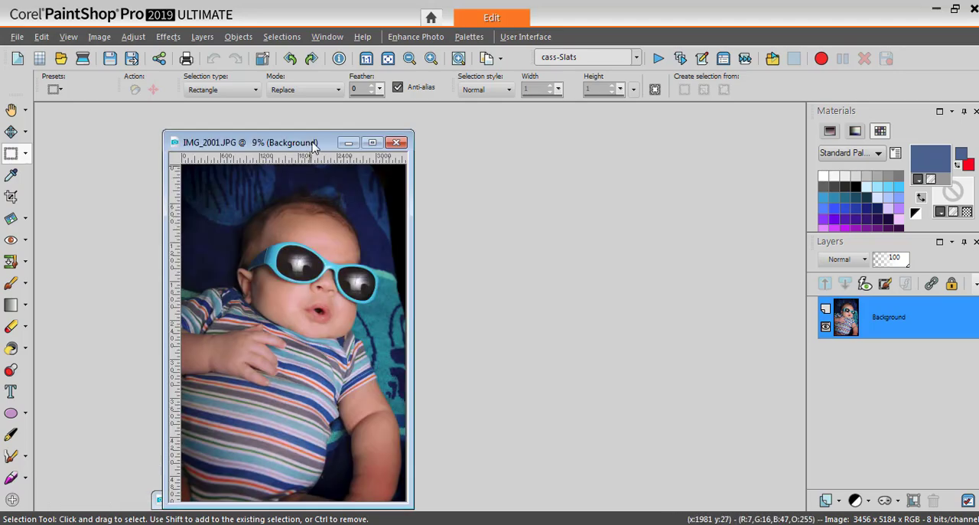
drag(312, 147, 467, 130)
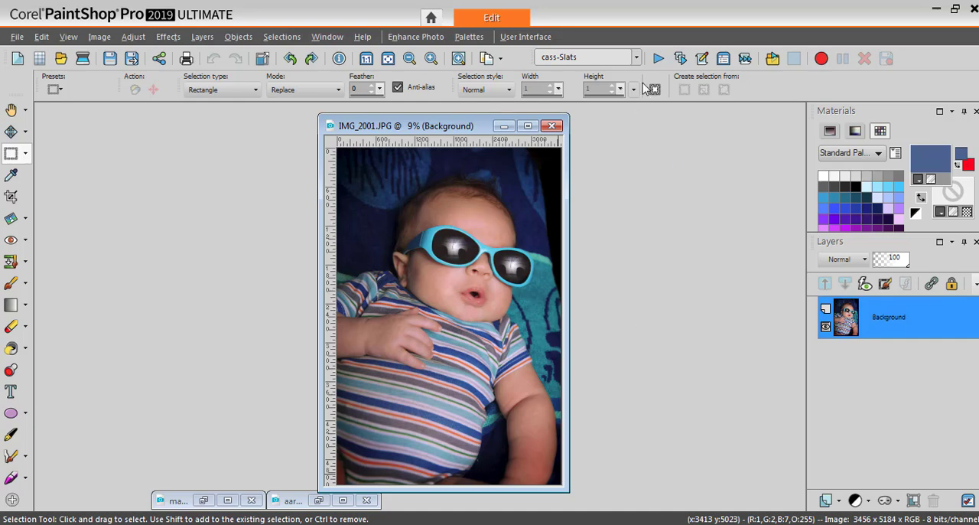
Run the cass-Slats script on the baby photo and select a nearly full-width rectangle about 3376 by 2132 px around the face
click(658, 58)
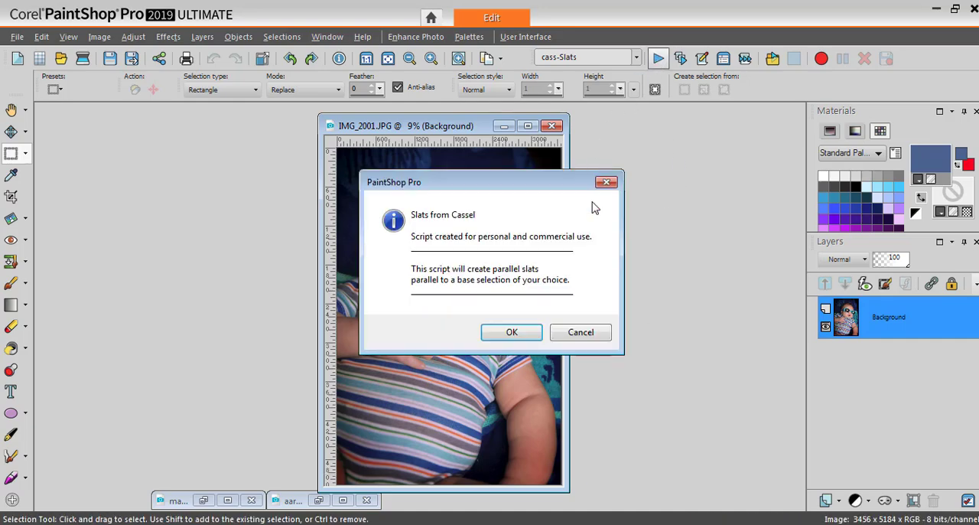
click(511, 332)
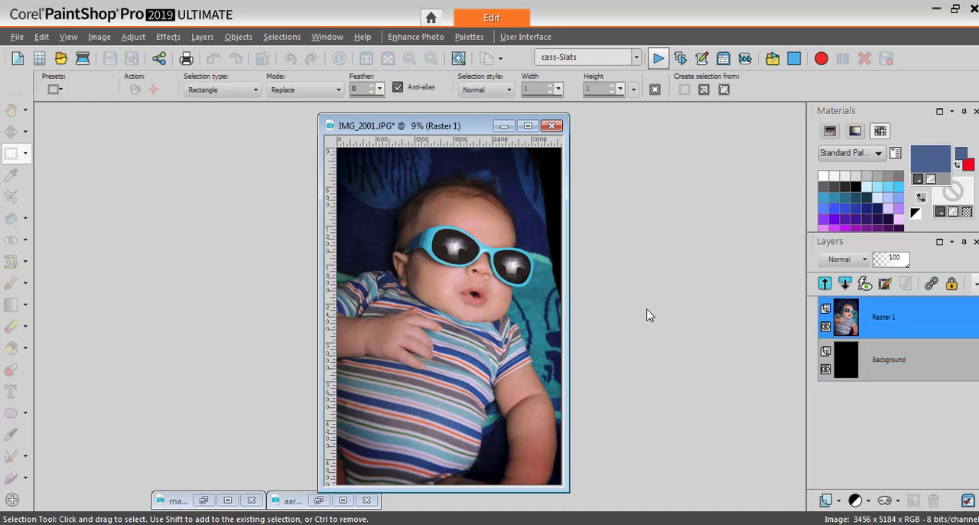
click(585, 331)
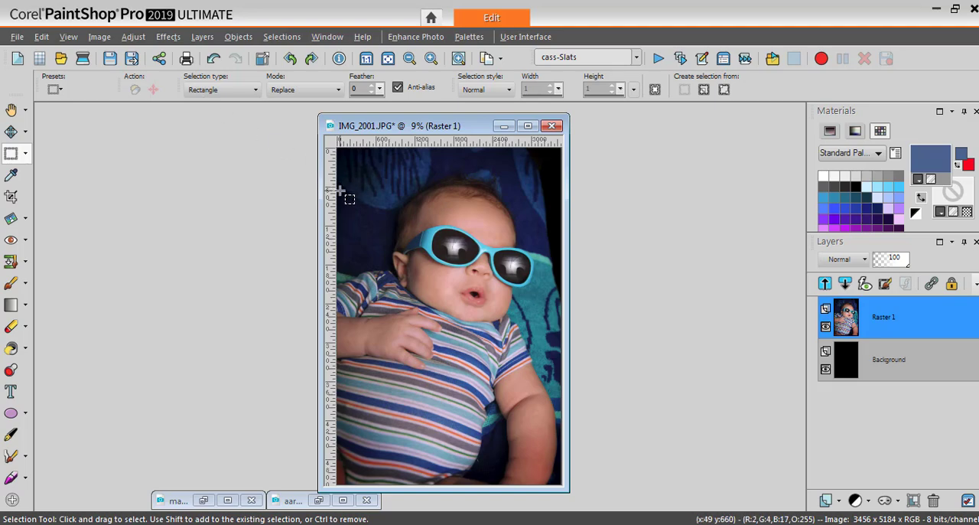
drag(340, 190, 572, 328)
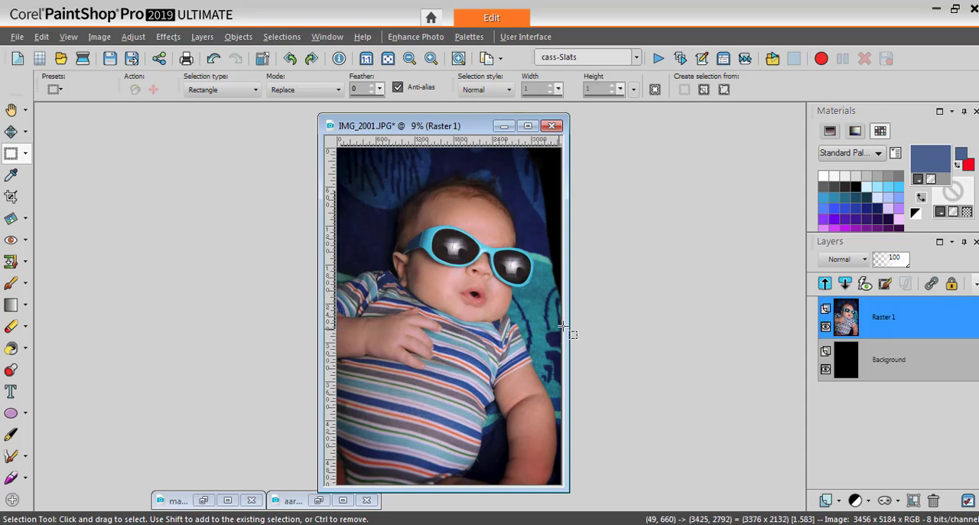
Continue the script through to completion with horizontal slats, using the Even height change both on the top and on the bottom
click(658, 59)
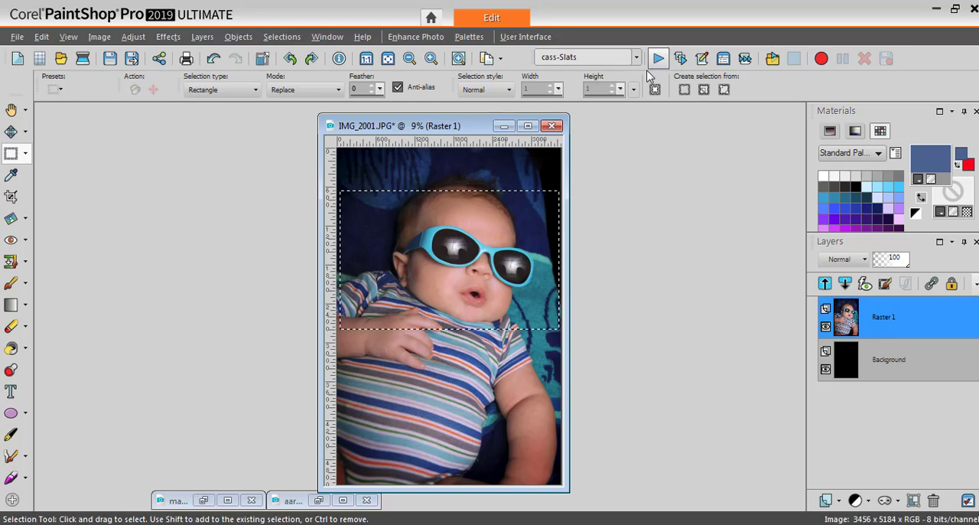
click(490, 306)
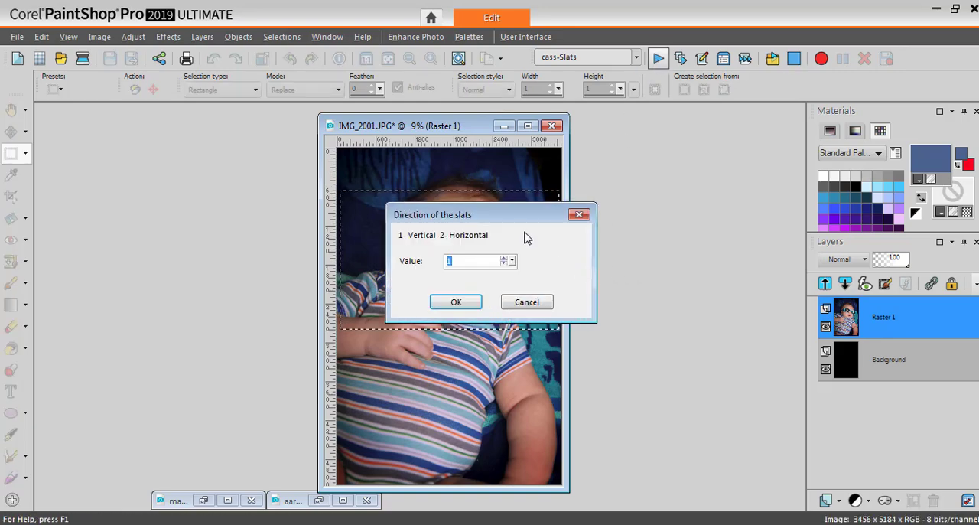
drag(545, 217, 748, 199)
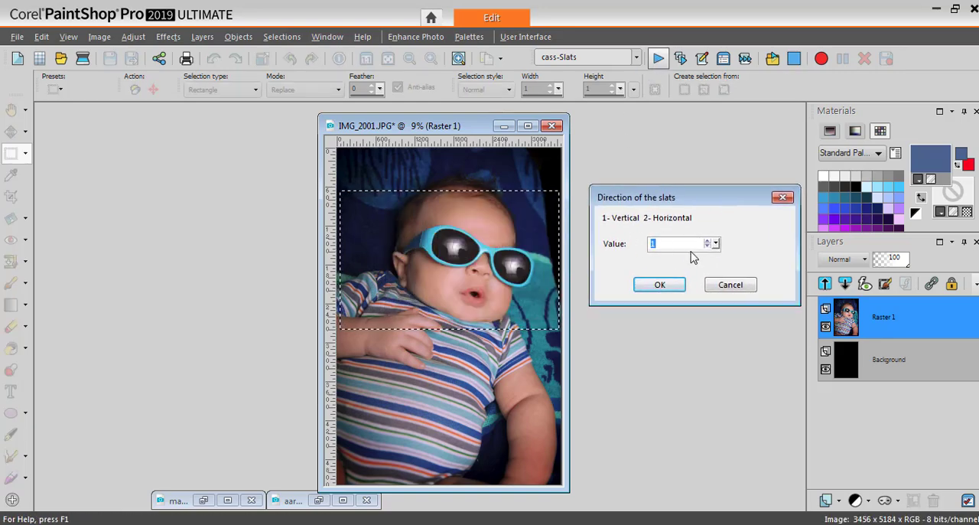
click(660, 285)
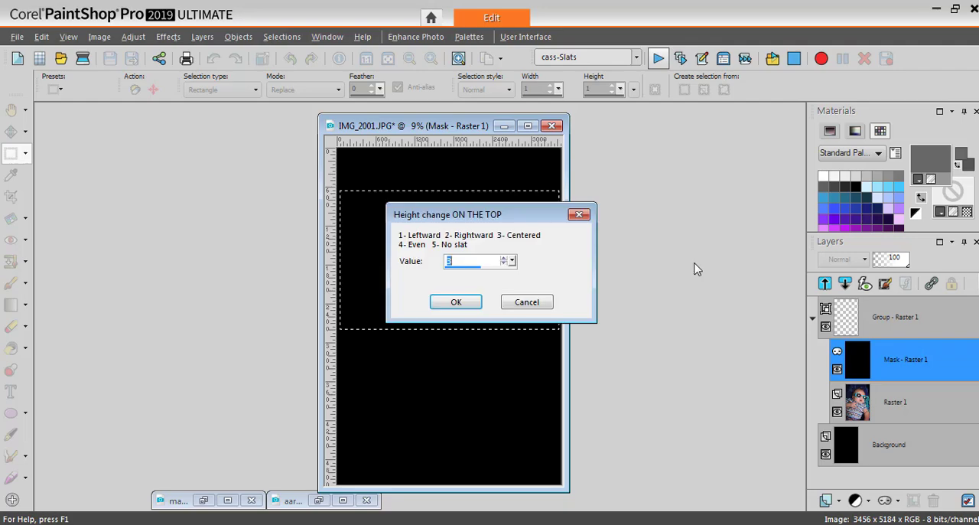
drag(514, 220, 724, 221)
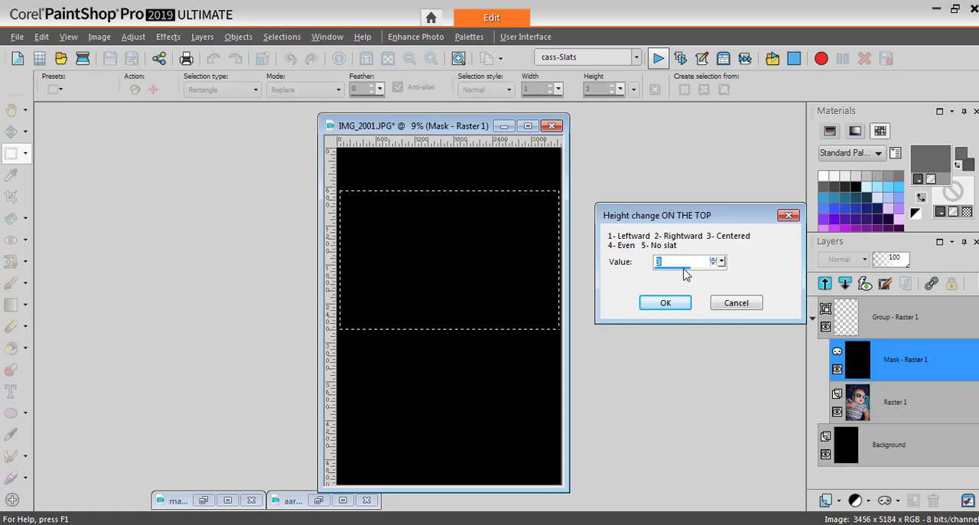
click(664, 303)
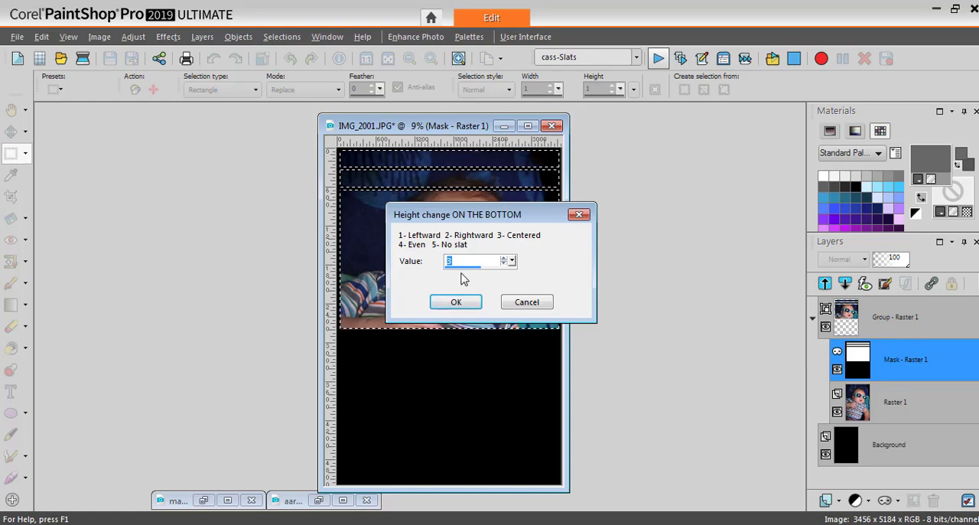
click(503, 258)
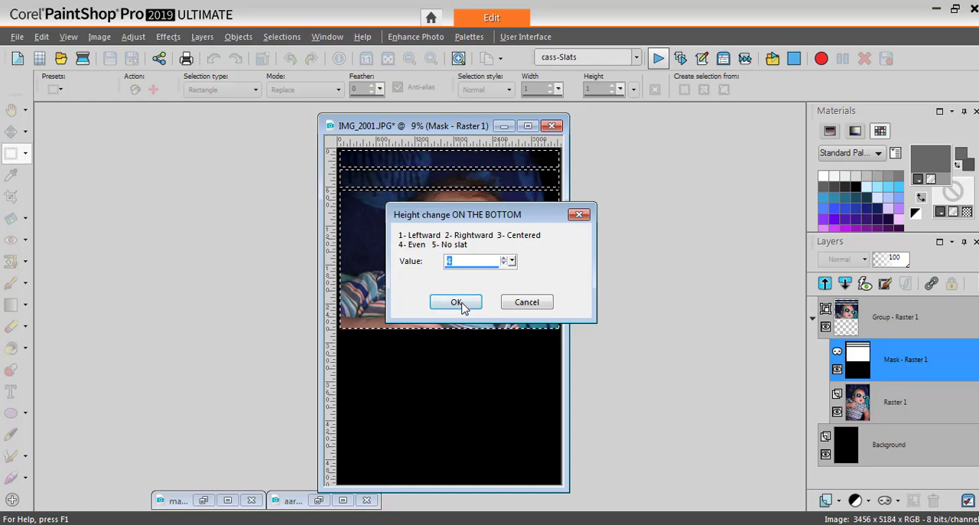
click(459, 302)
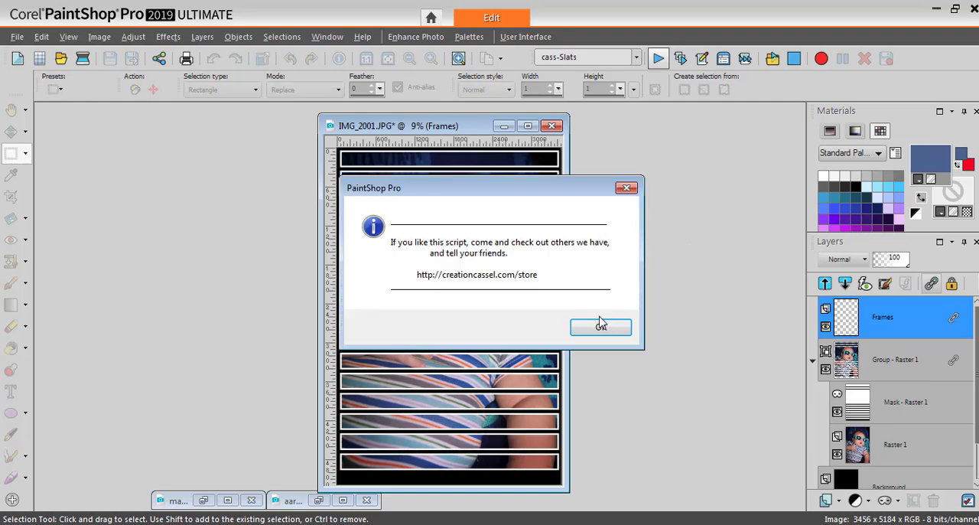
click(601, 325)
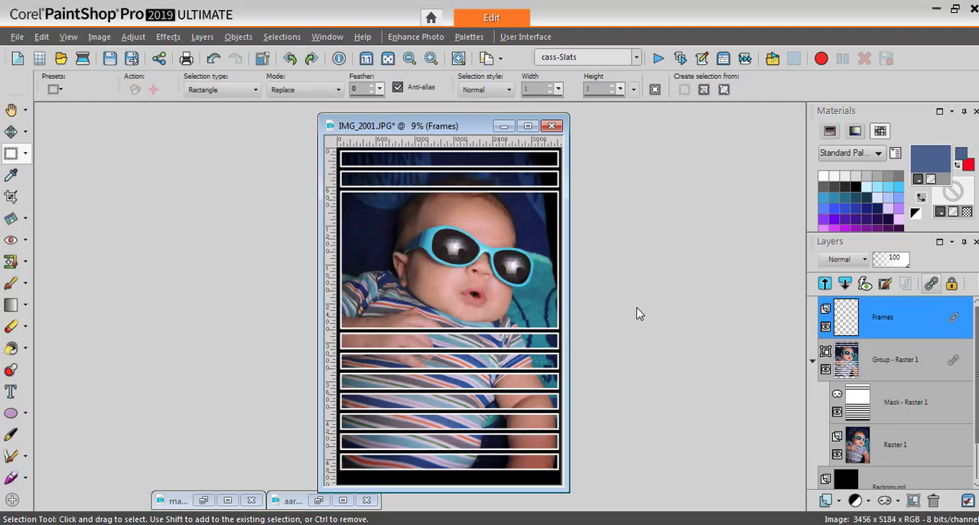